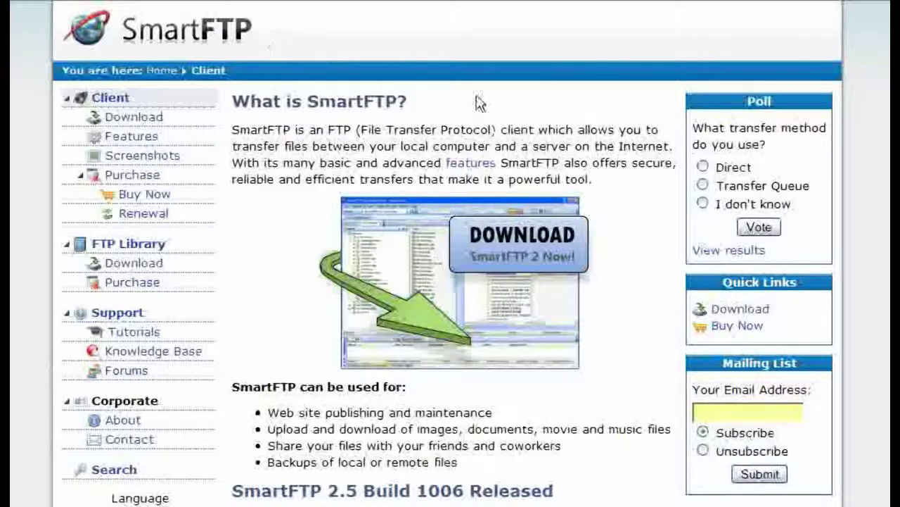
Step: Open the SmartFTP Client (32-bit) page on CNET Download.com and start its download
left_click(507, 273)
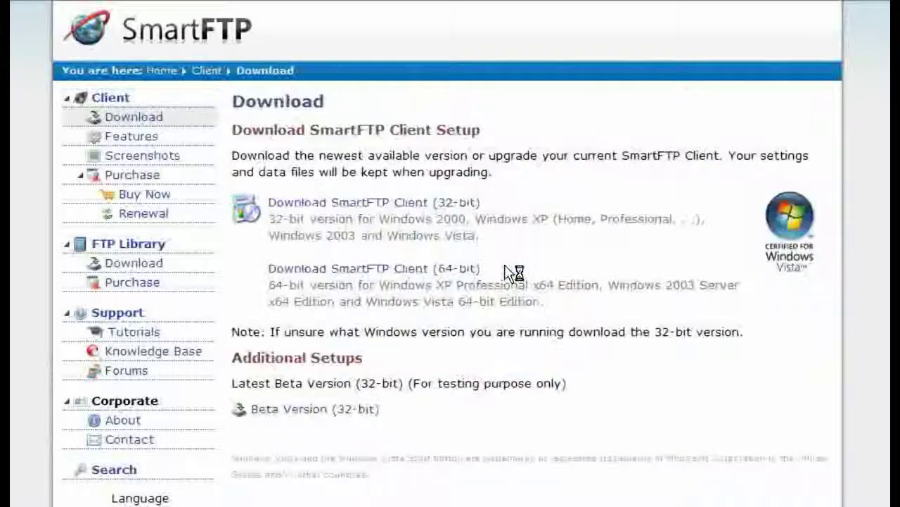
left_click(372, 205)
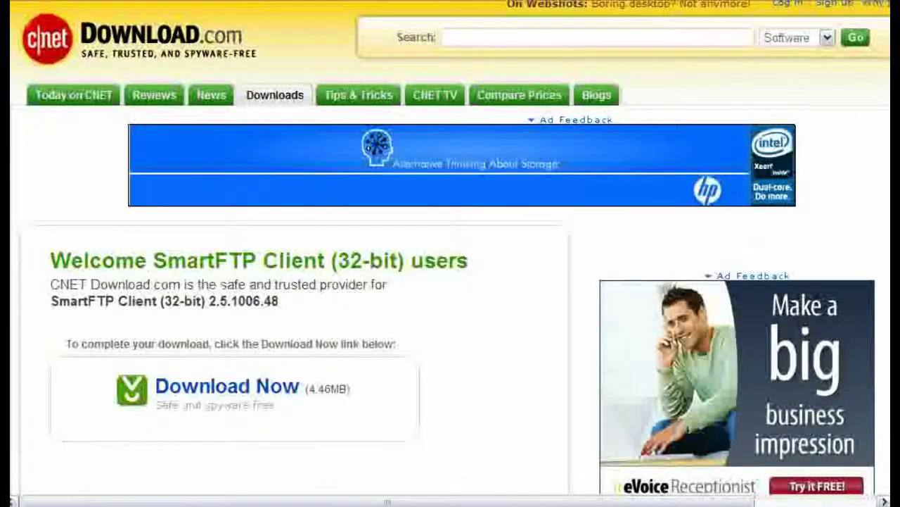
scroll(288, 358, "down", 3)
Step: Save SFTPMSI.exe from CNET, install SmartFTP Client 2.5.1006.48, and finish with it launching
left_click(285, 283)
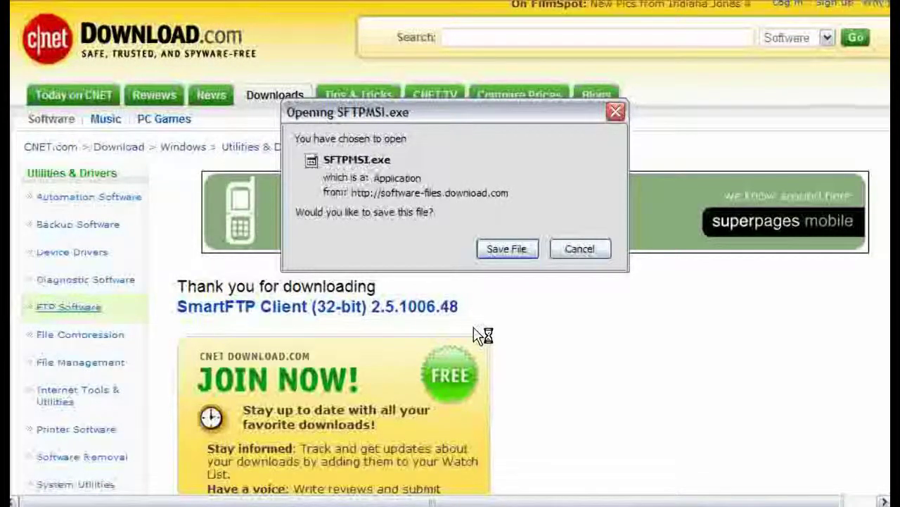
key("Return")
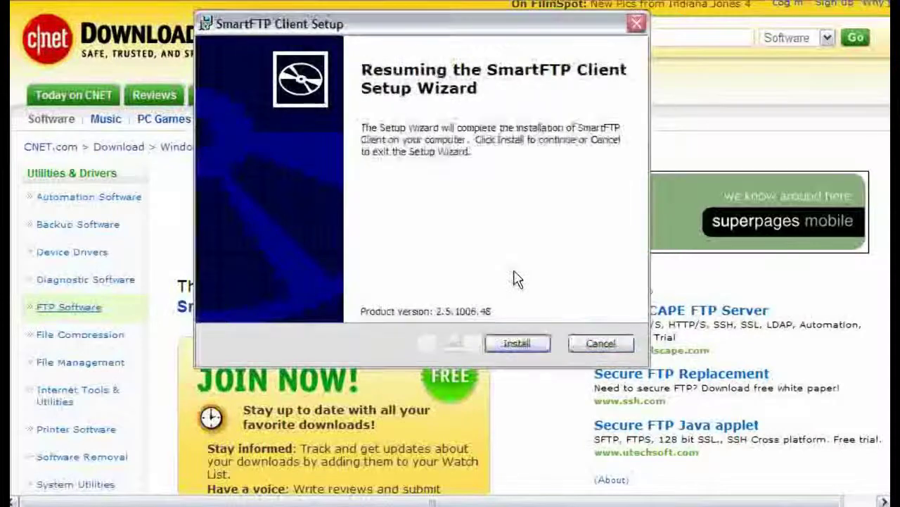
left_click(517, 343)
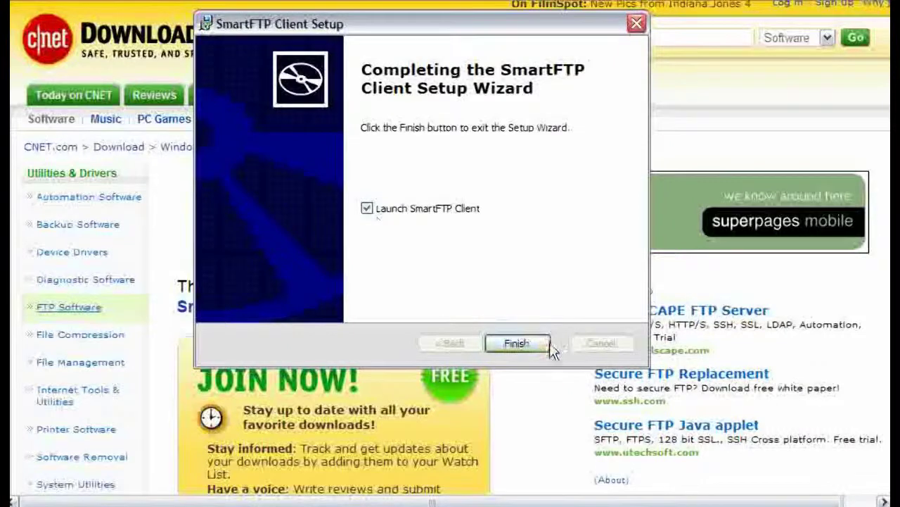
left_click(517, 343)
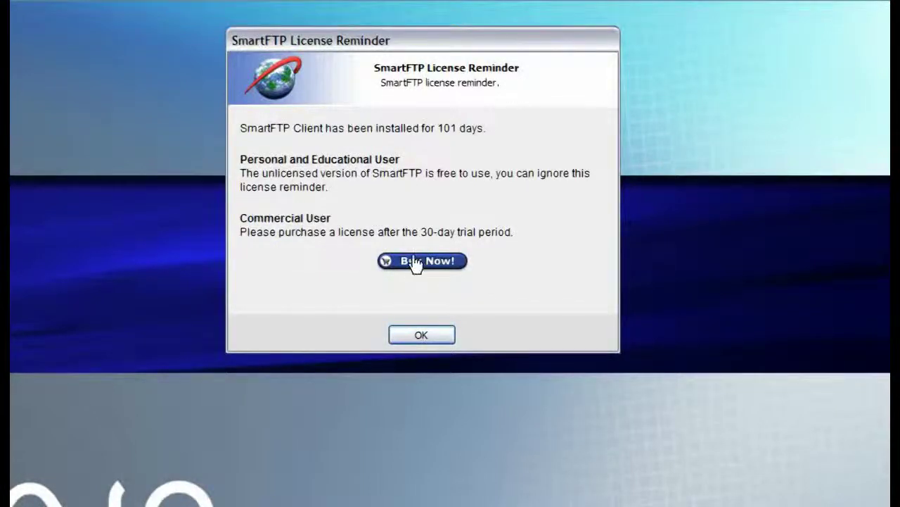
Step: Close the SmartFTP License Reminder with OK
left_click(422, 331)
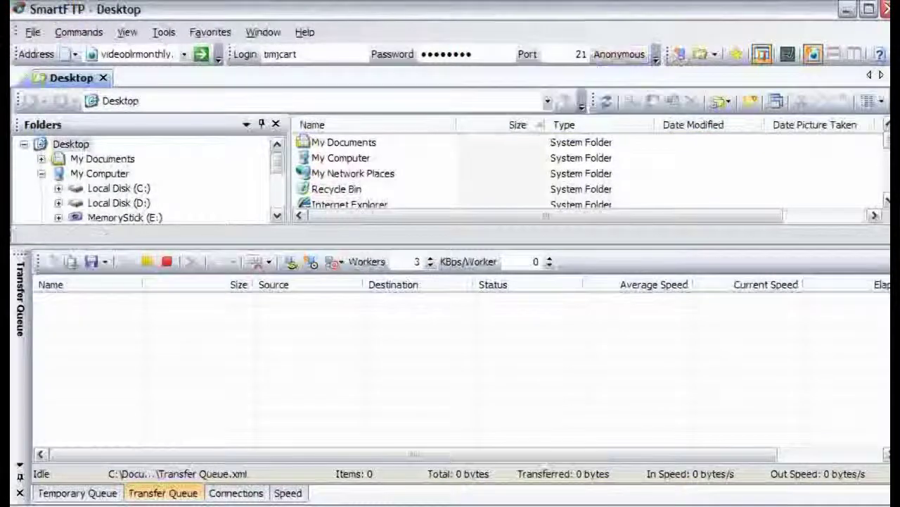
Step: Open SmartFTP's File menu
left_click(32, 32)
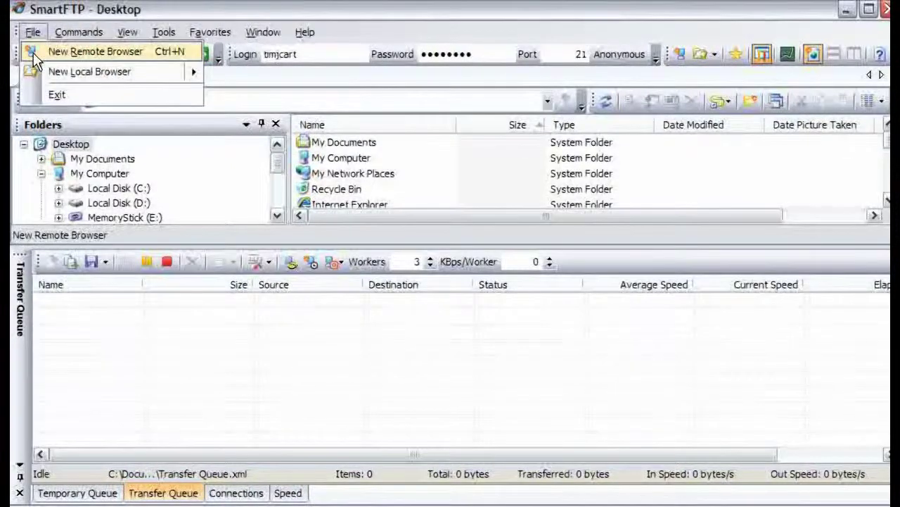
Step: Connect a new remote browser to yourbestonlineinfo.com with Username & Password login and the account credentials
left_click(33, 53)
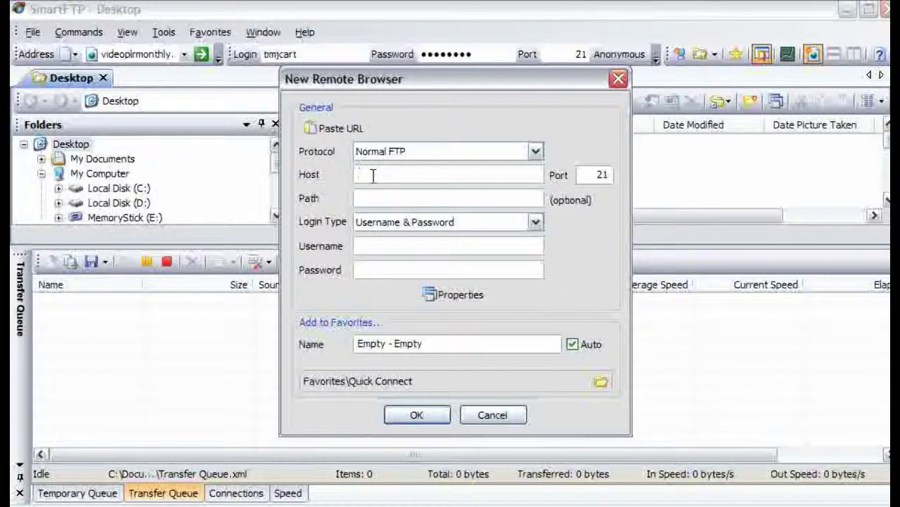
type("you")
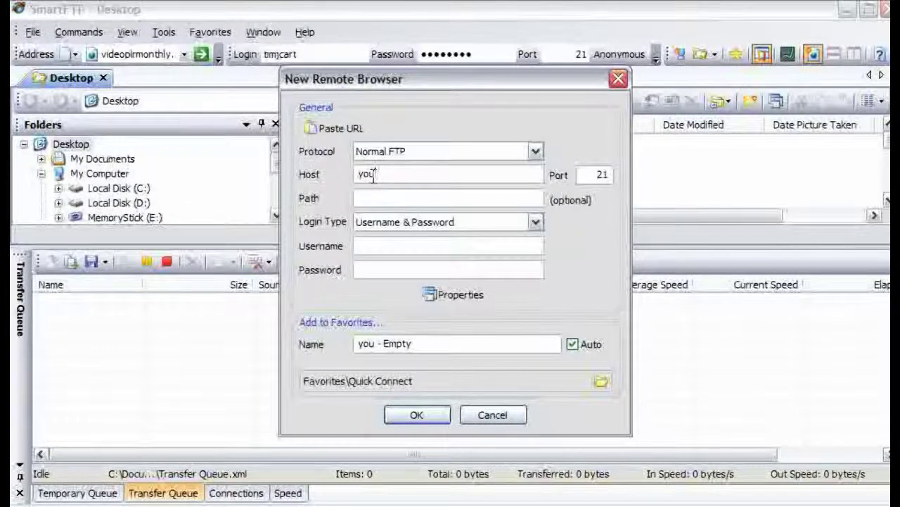
type("rbest")
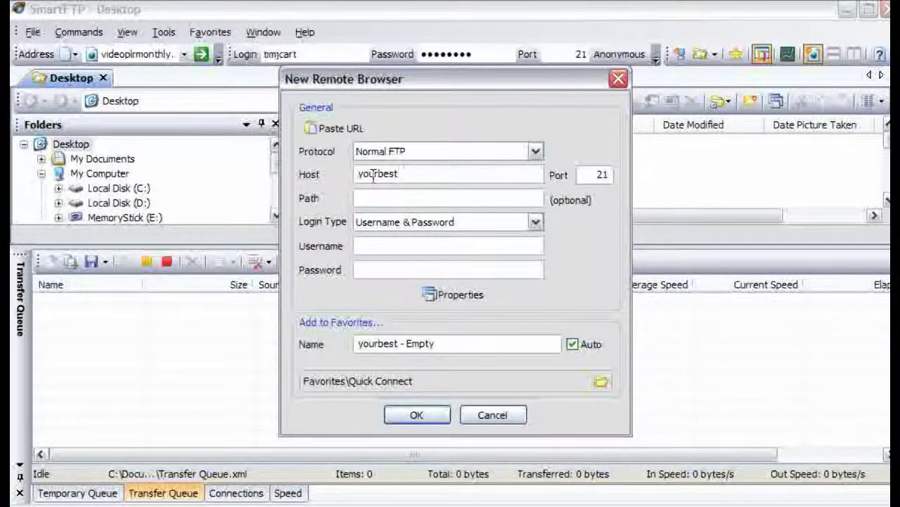
type("onlineinfo.com")
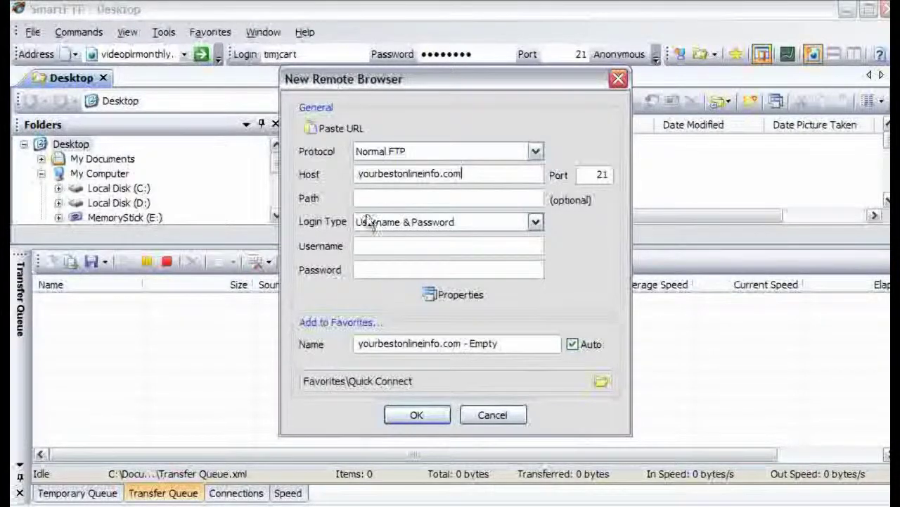
left_click(386, 197)
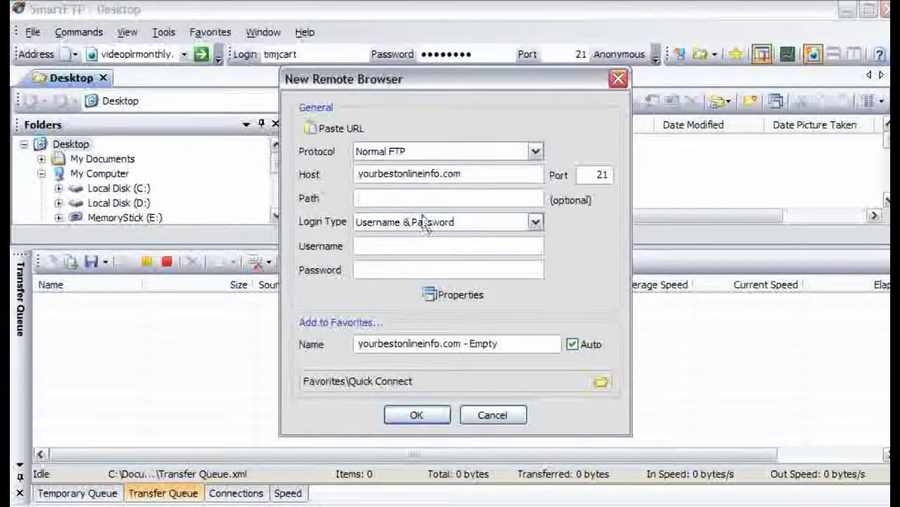
left_click(534, 224)
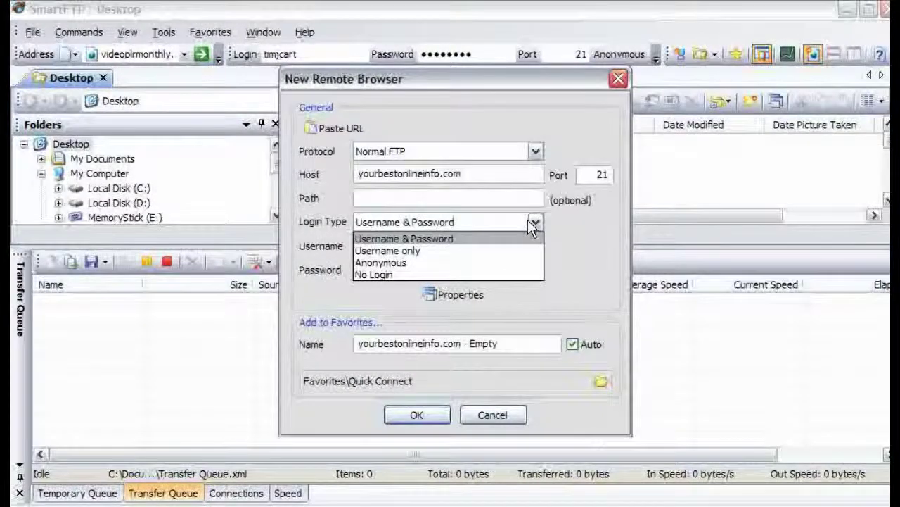
left_click(534, 225)
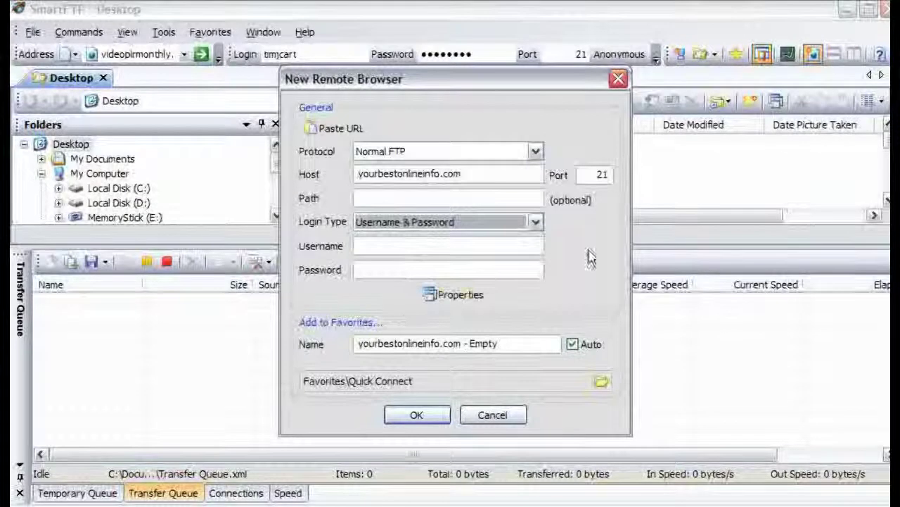
left_click(389, 245)
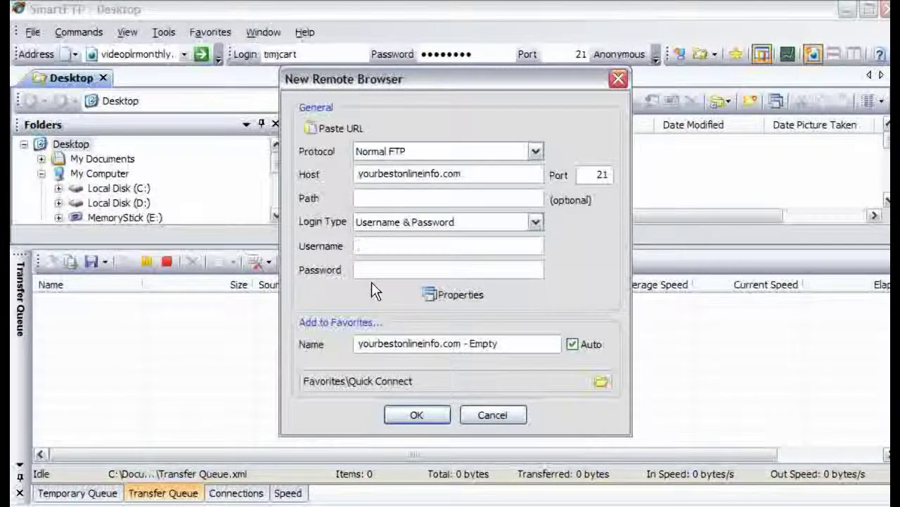
type("yourbest")
key("Tab")
type("*********")
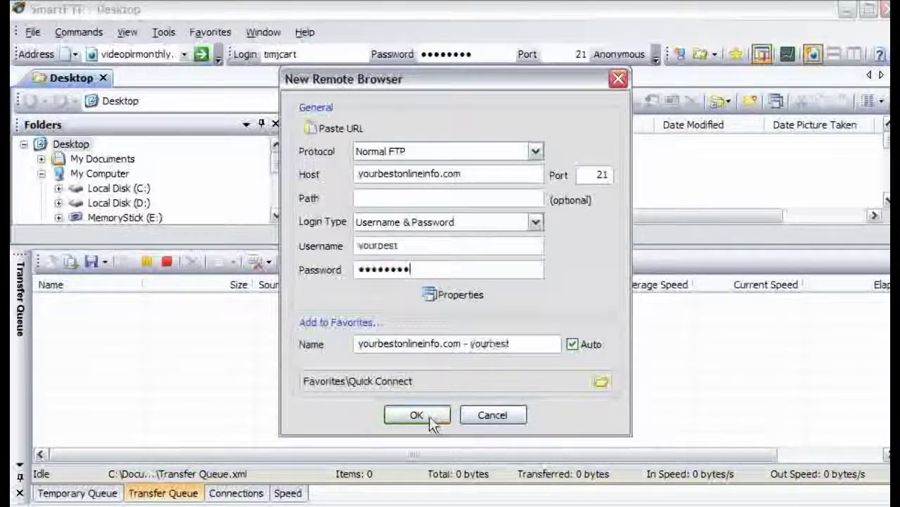
left_click(430, 415)
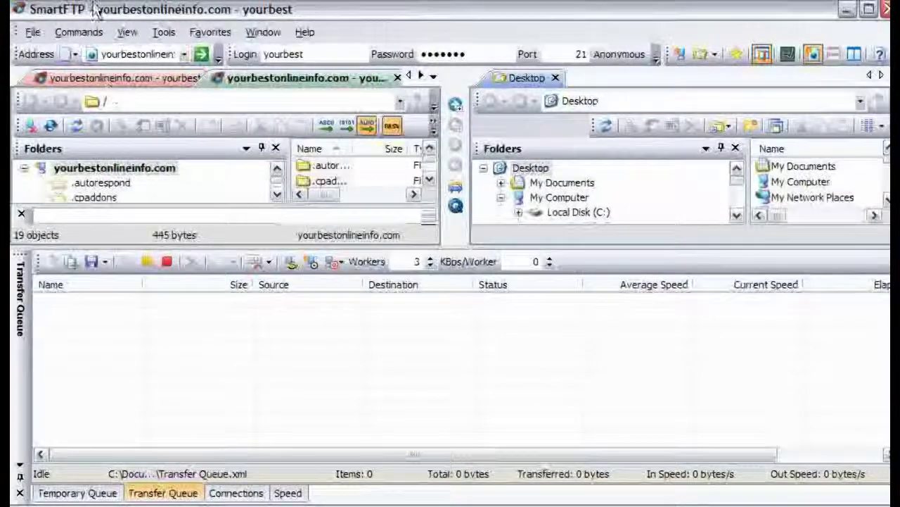
Step: Browse the local pane from My Computer to Sample Music and show the Temporary Queue
left_click(762, 182)
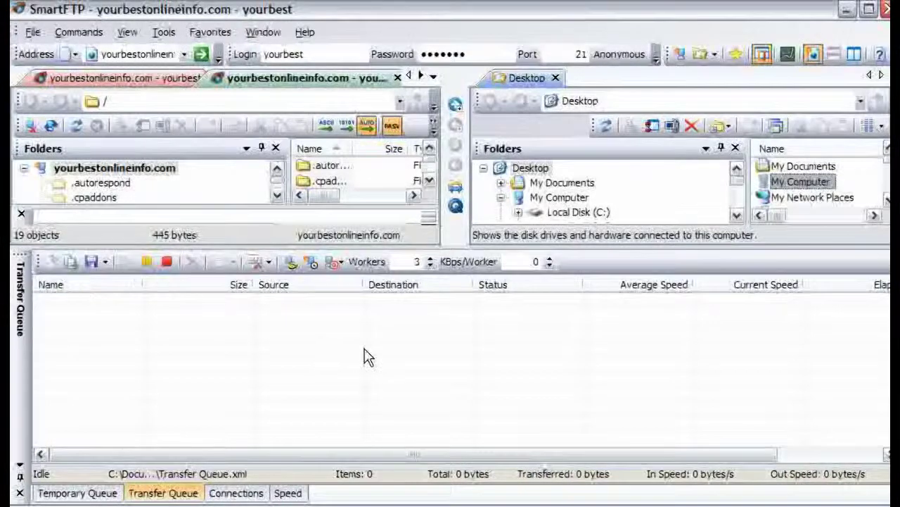
left_click(164, 326)
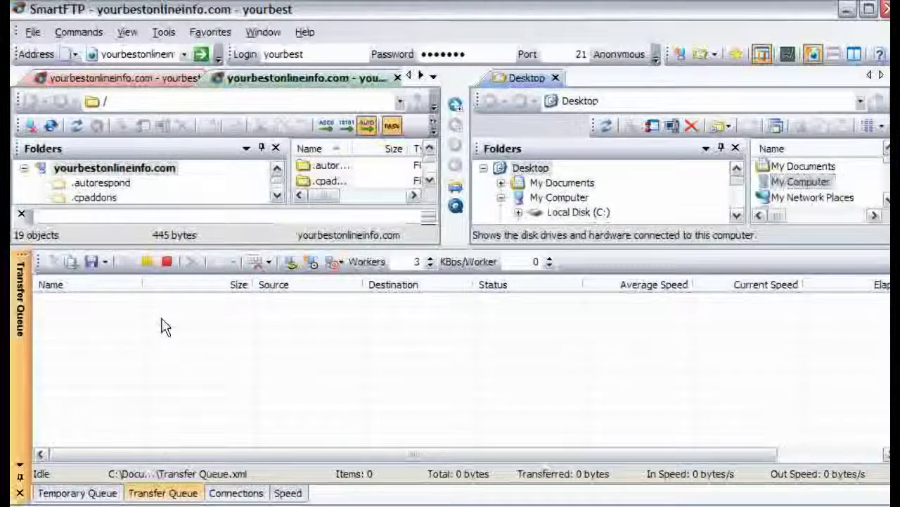
left_click(57, 493)
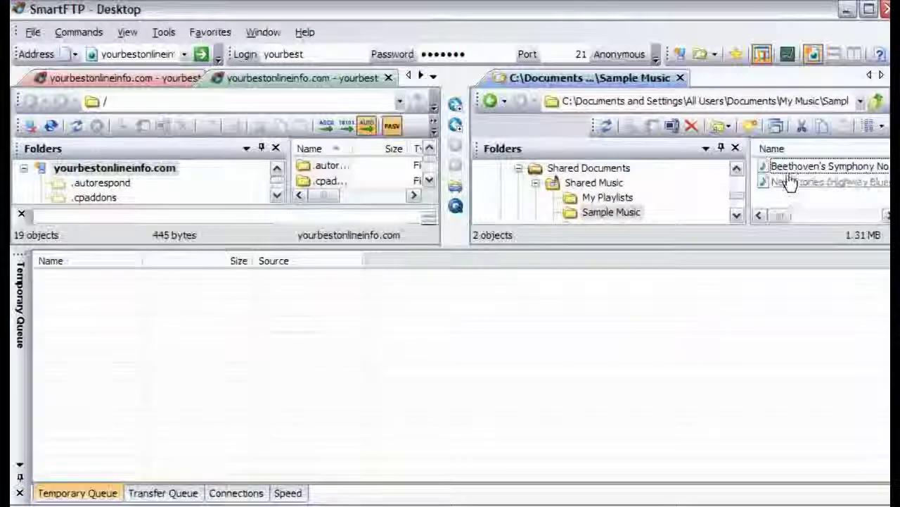
Step: Drag Beethoven's Symphony and New Stories from Sample Music into the Temporary Queue
left_click(816, 185)
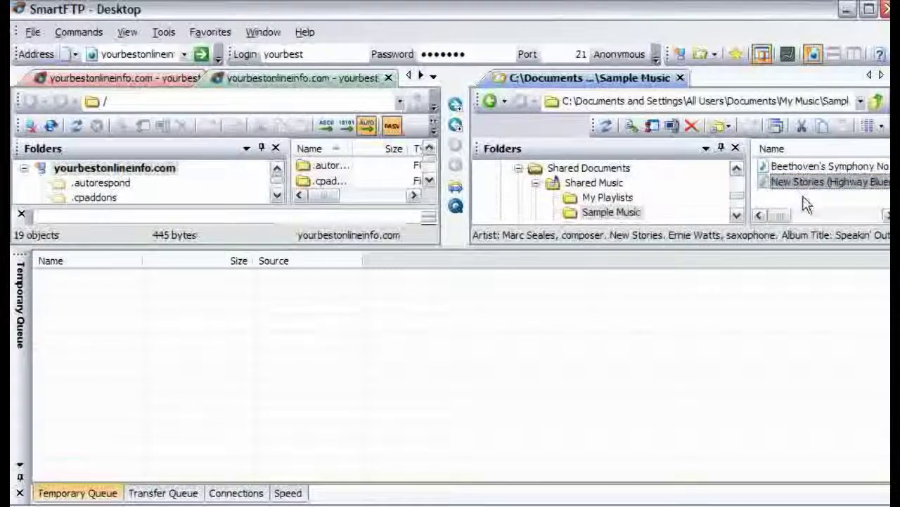
left_click(807, 204)
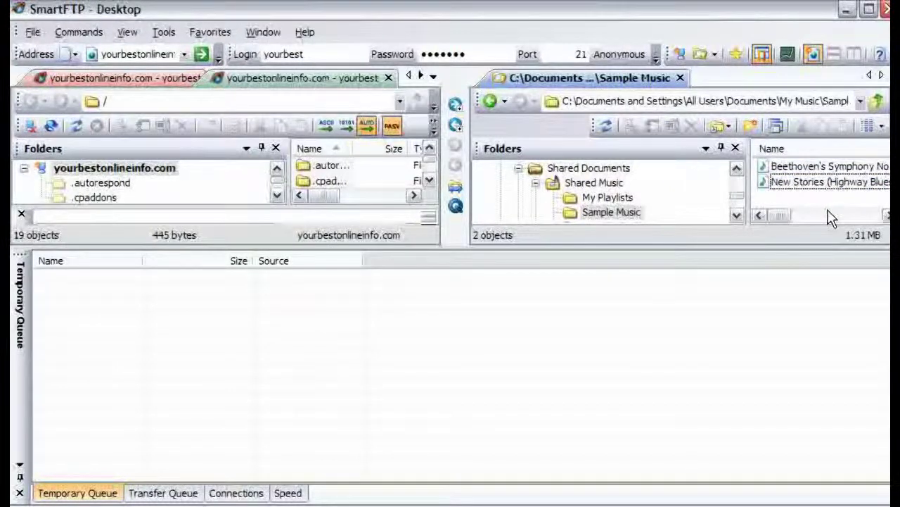
left_click(802, 169)
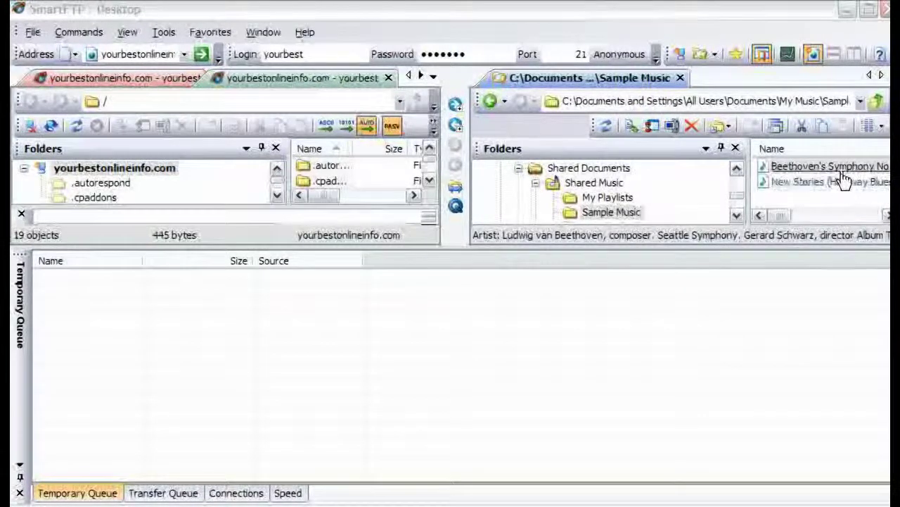
left_click_drag(845, 180, 121, 382)
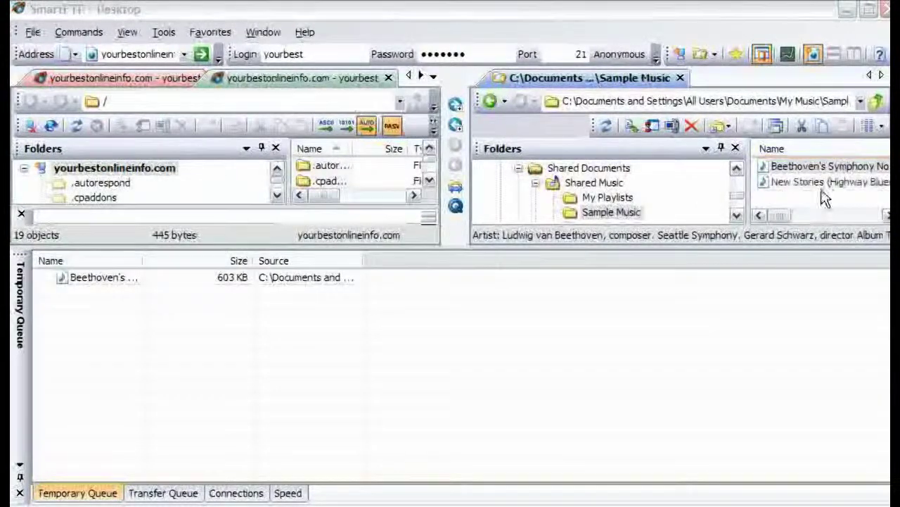
left_click_drag(825, 183, 140, 425)
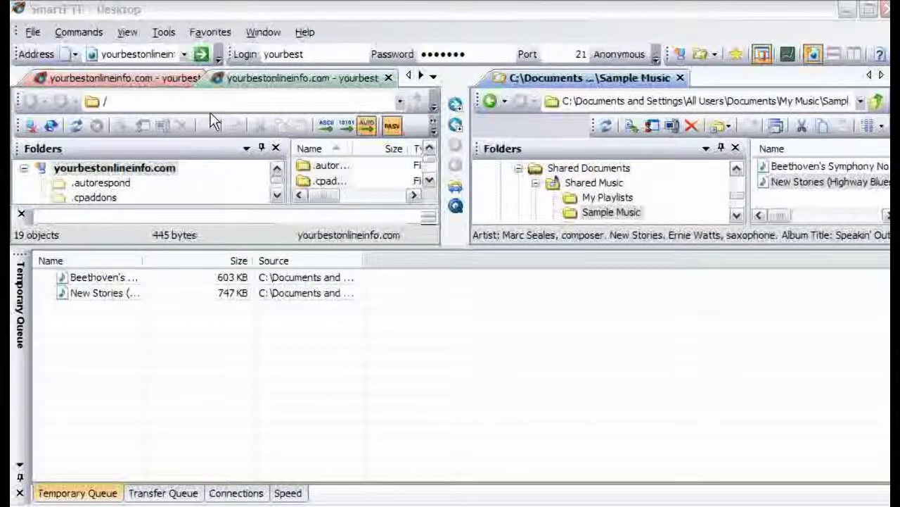
Step: Scroll the remote folder tree and open /public_html, listing its 191 objects
left_click(190, 180)
scroll(190, 180, "down", 2)
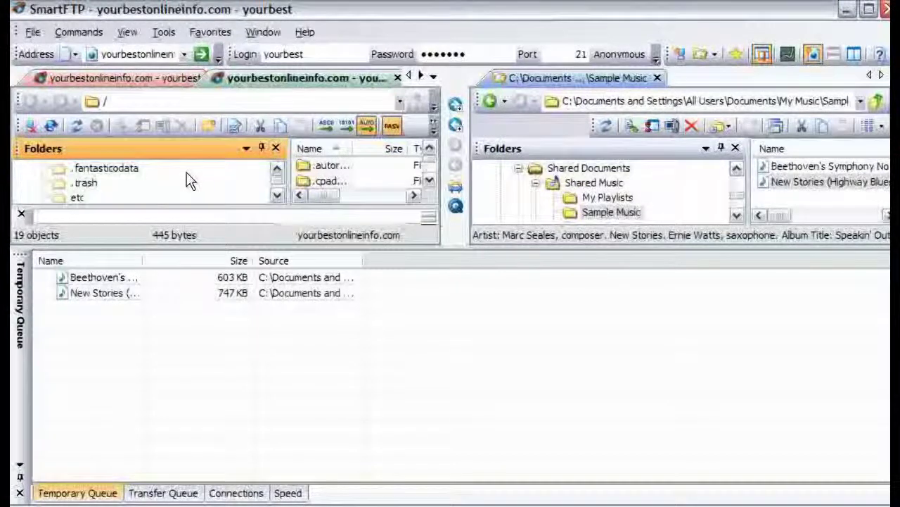
scroll(190, 180, "down", 3)
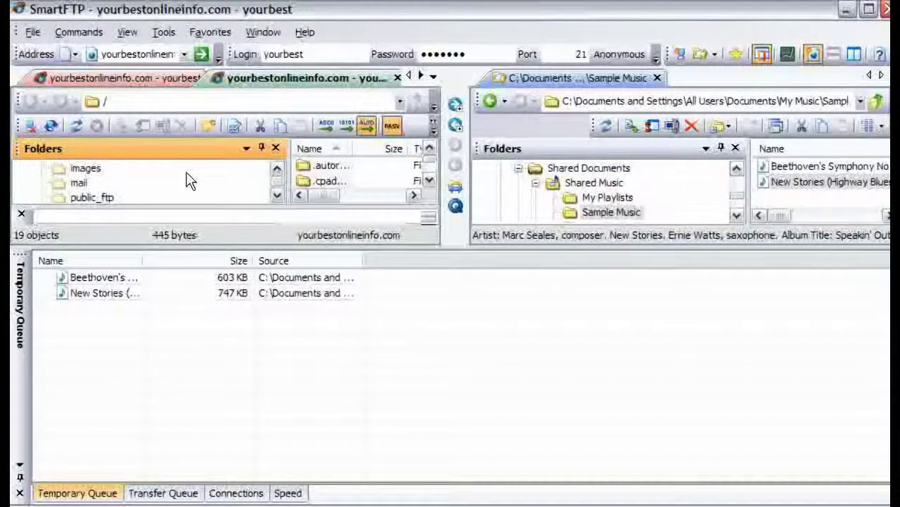
scroll(190, 180, "down", 1)
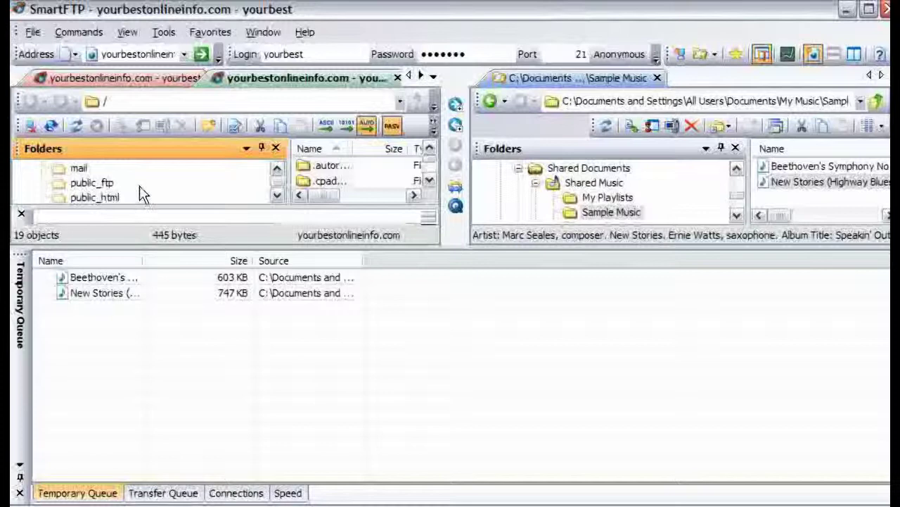
scroll(141, 195, "down", 1)
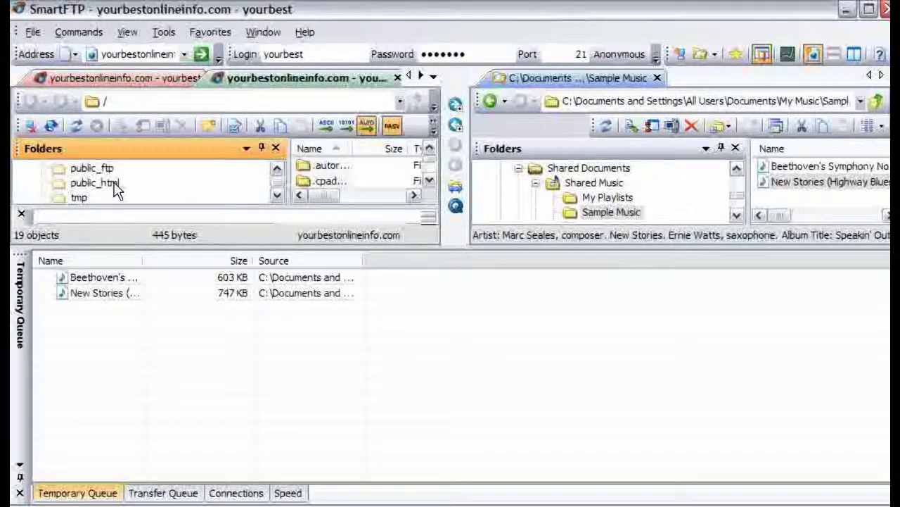
left_click(113, 184)
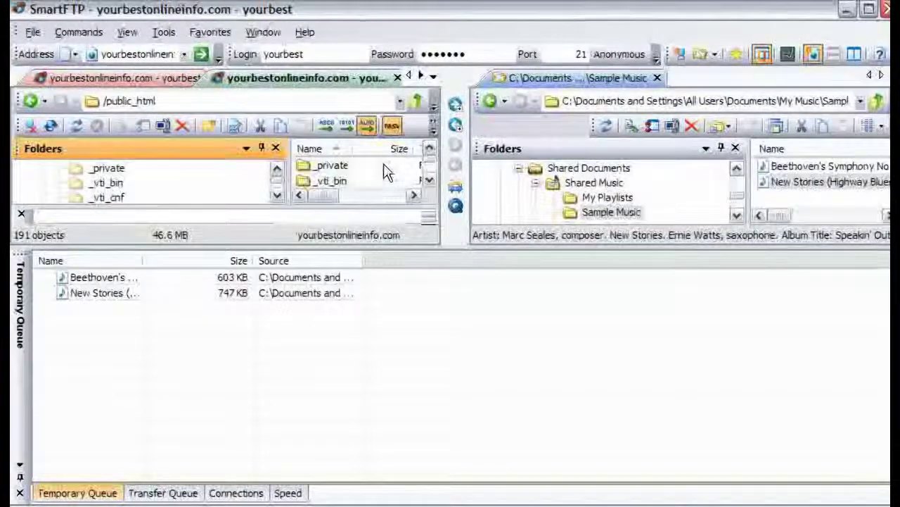
left_click(430, 180)
left_click(429, 180)
left_click(429, 180)
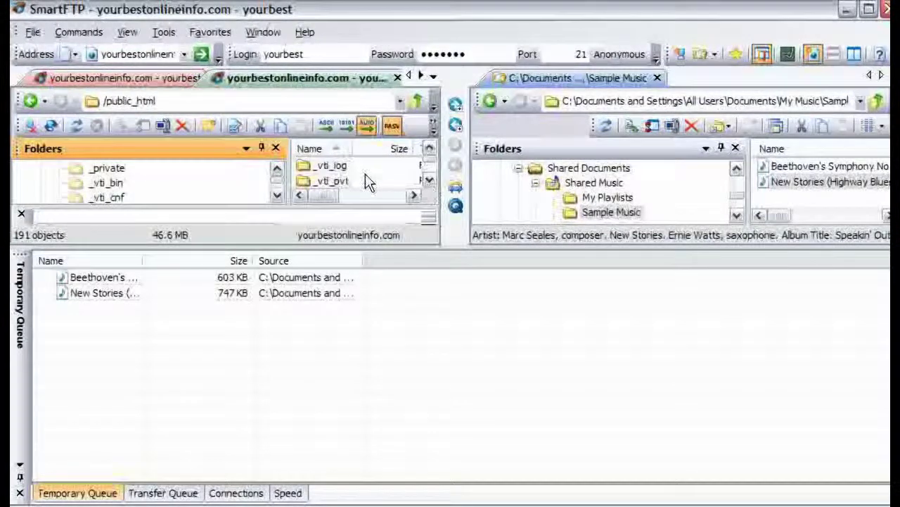
scroll(368, 181, "down", 3)
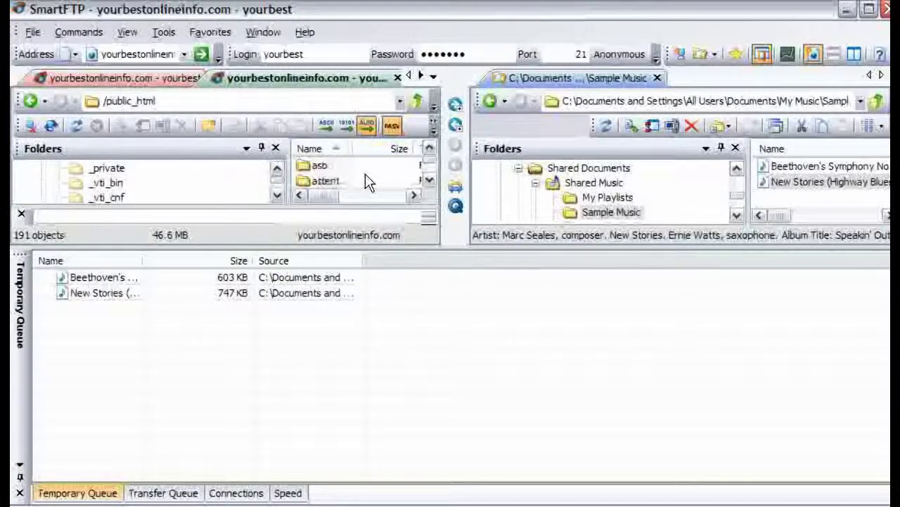
scroll(367, 182, "down", 4)
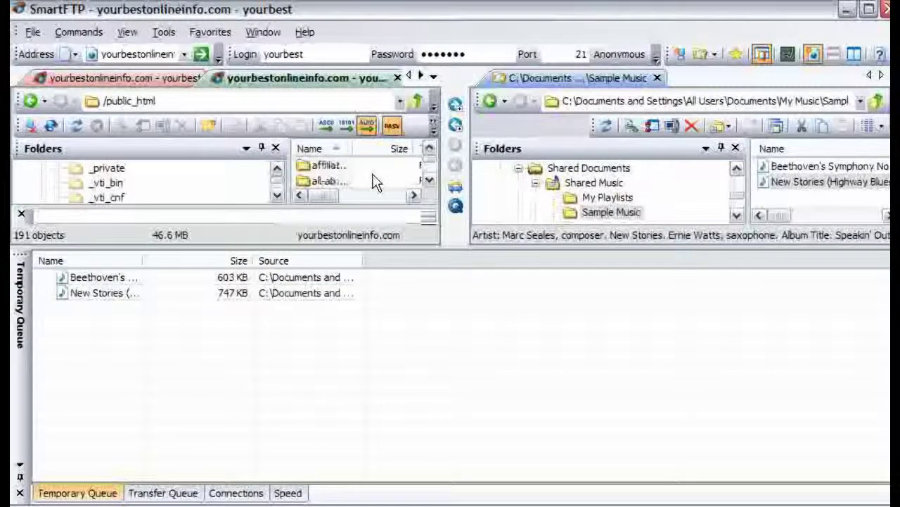
scroll(373, 181, "up", 8)
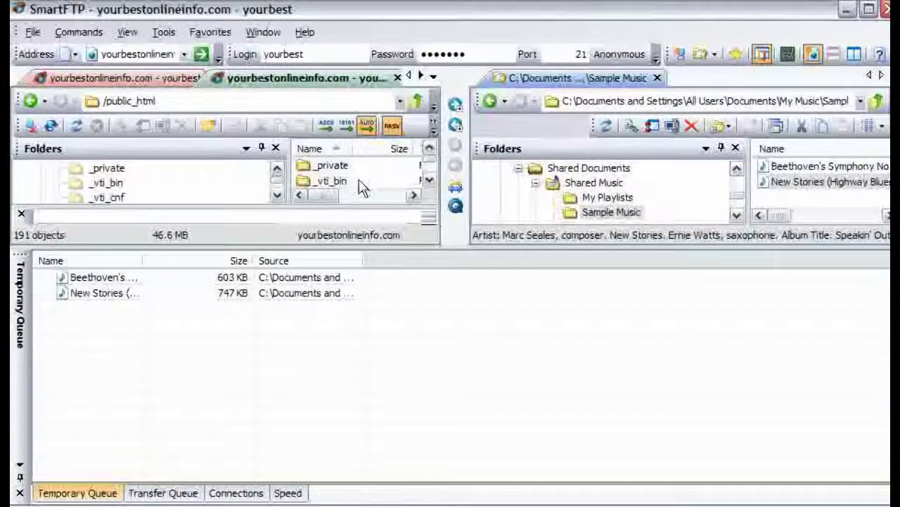
Step: Add a new folder in public_html, renaming it musictest after 'music' proves taken
left_click(206, 124)
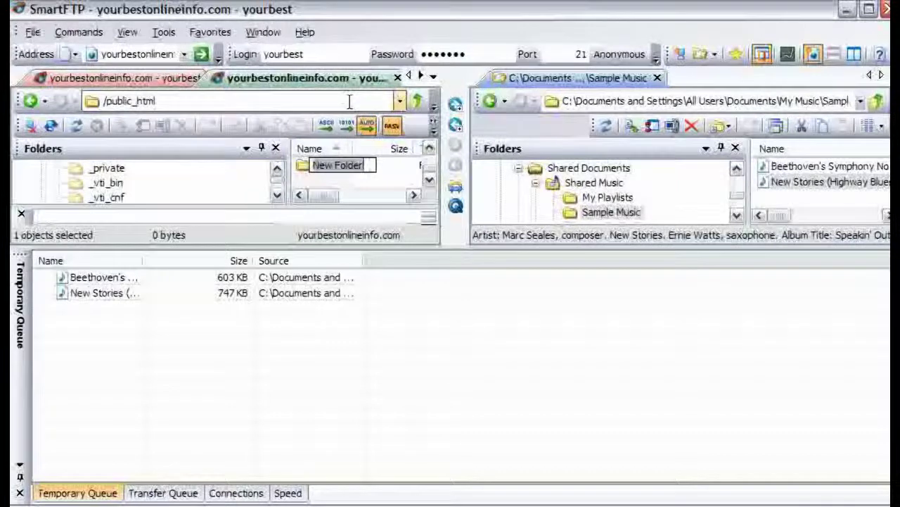
type("mu")
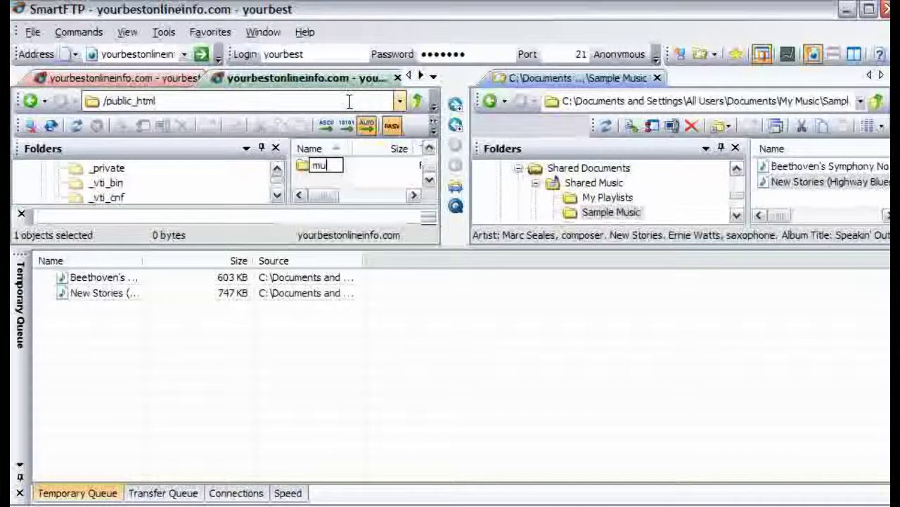
type("sic")
key("Return")
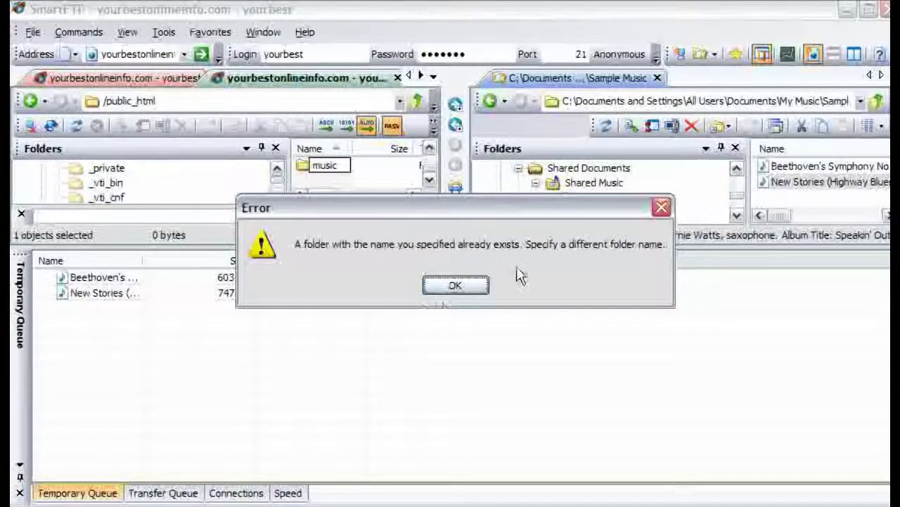
left_click(456, 284)
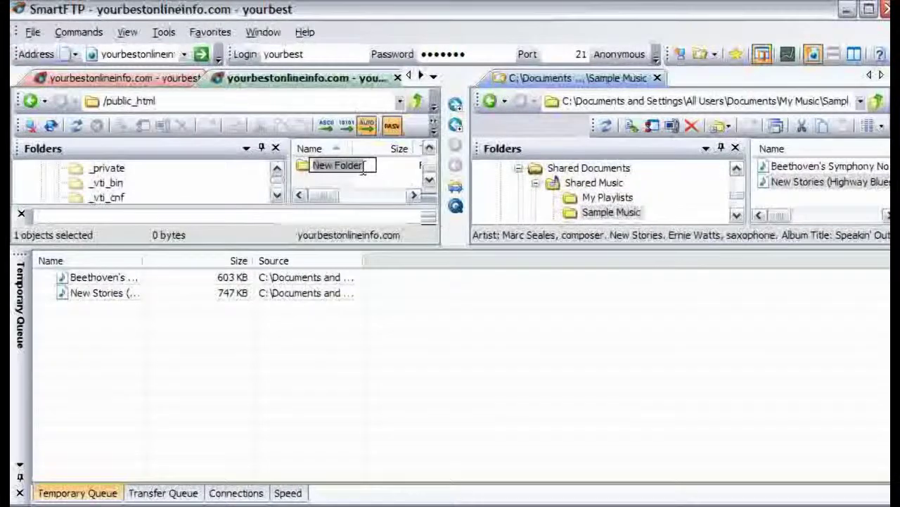
type("mu")
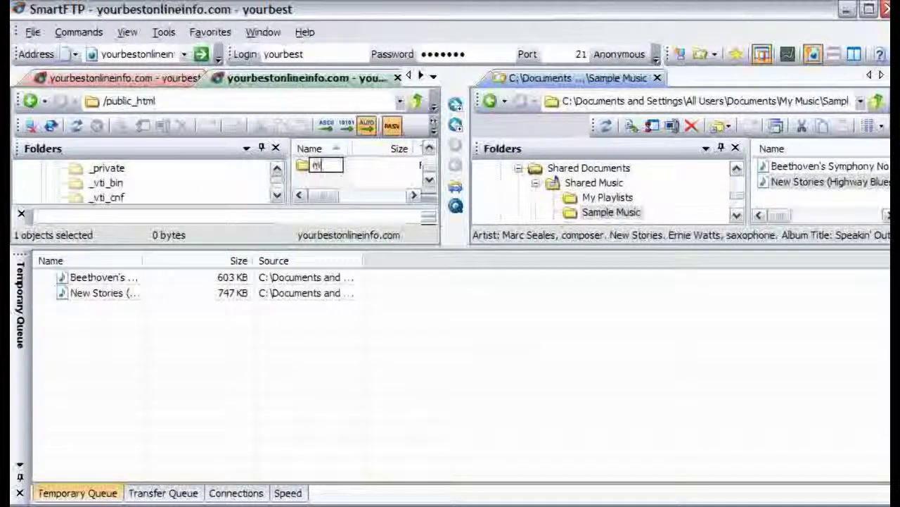
type("sicfiles")
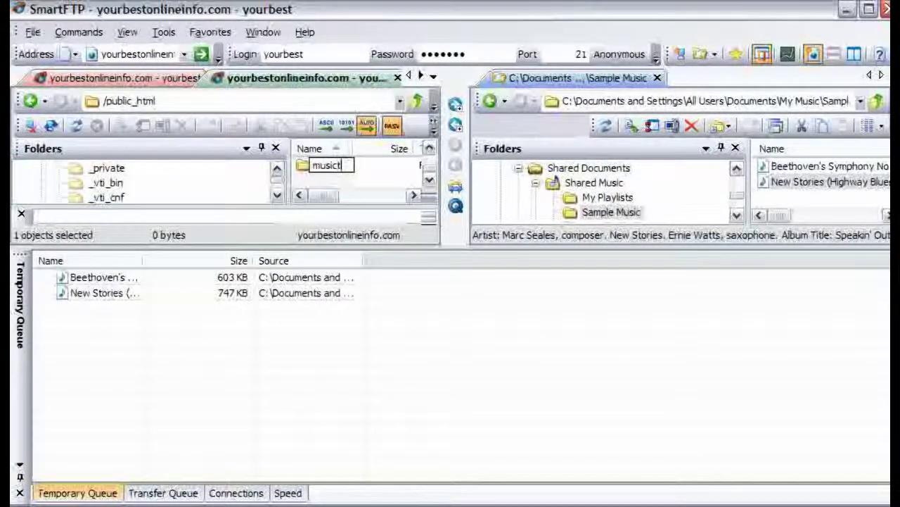
key("Return")
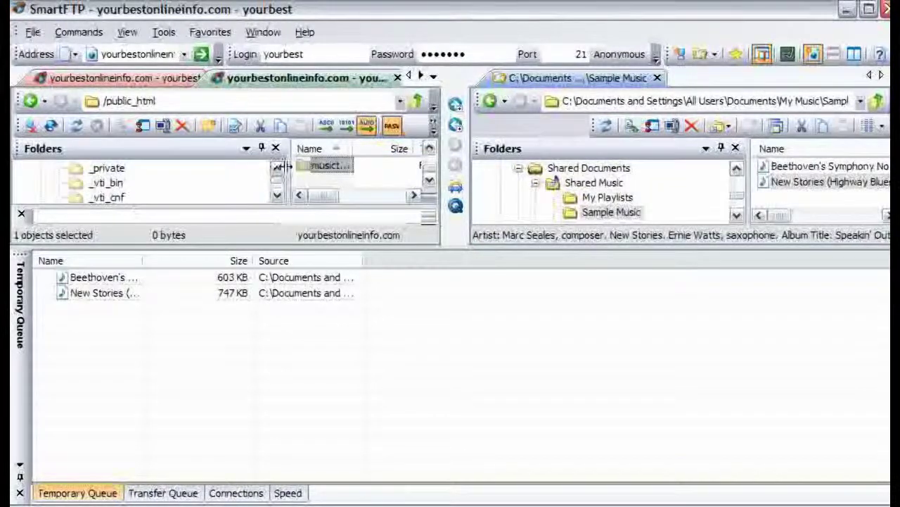
Step: Open musictest and drag both queued music files onto it to upload them
double_click(334, 166)
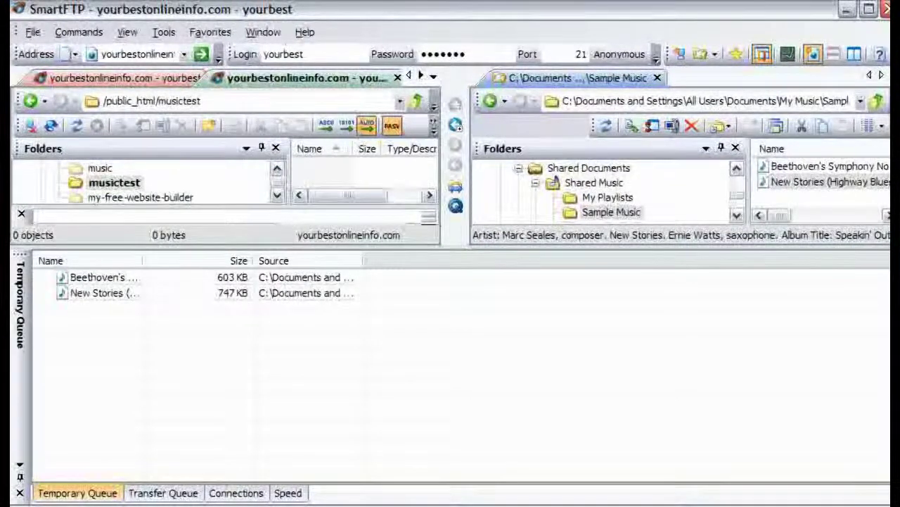
left_click(123, 279)
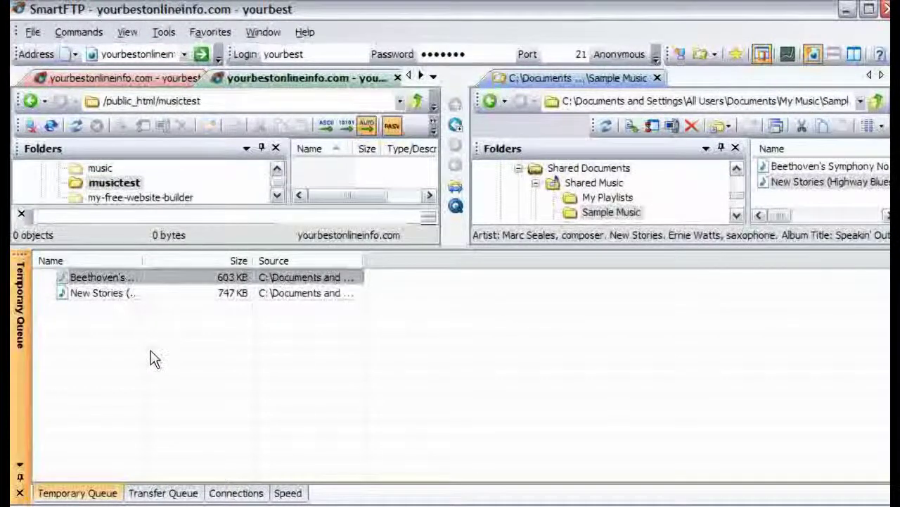
left_click(118, 293, "shift")
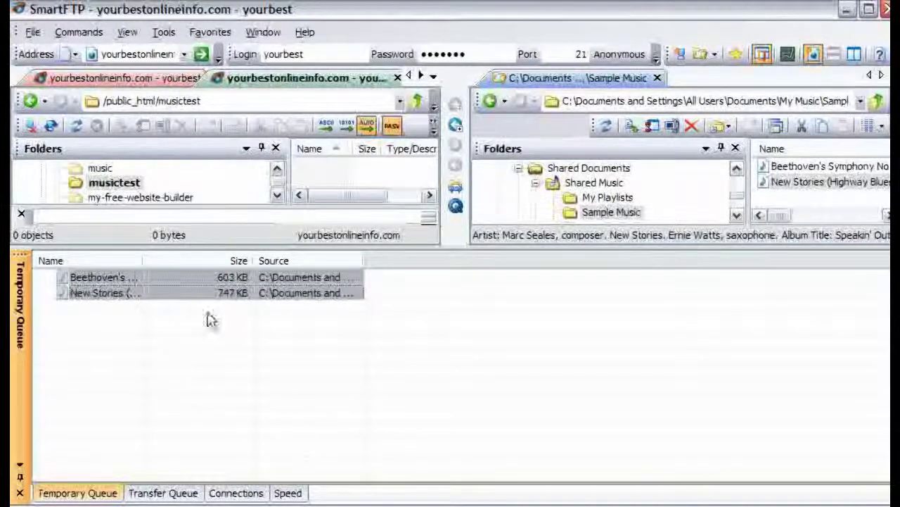
left_click_drag(129, 293, 317, 176)
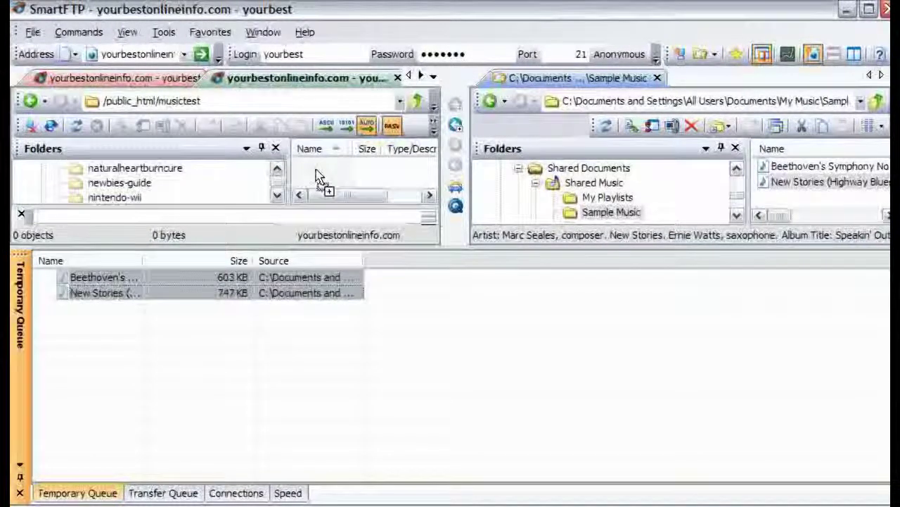
Step: Watch both music files upload in the Transfer Queue until 1.31 MB has transferred
left_click(147, 494)
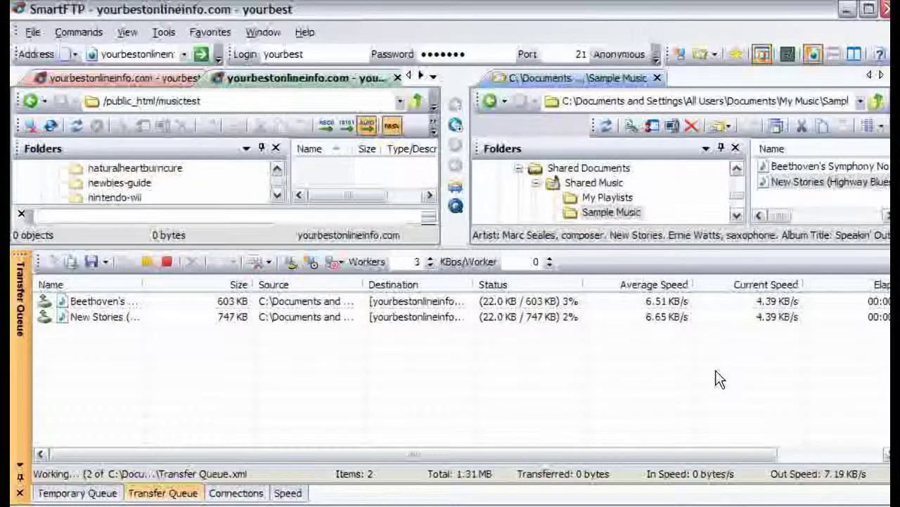
left_click_drag(716, 454, 824, 455)
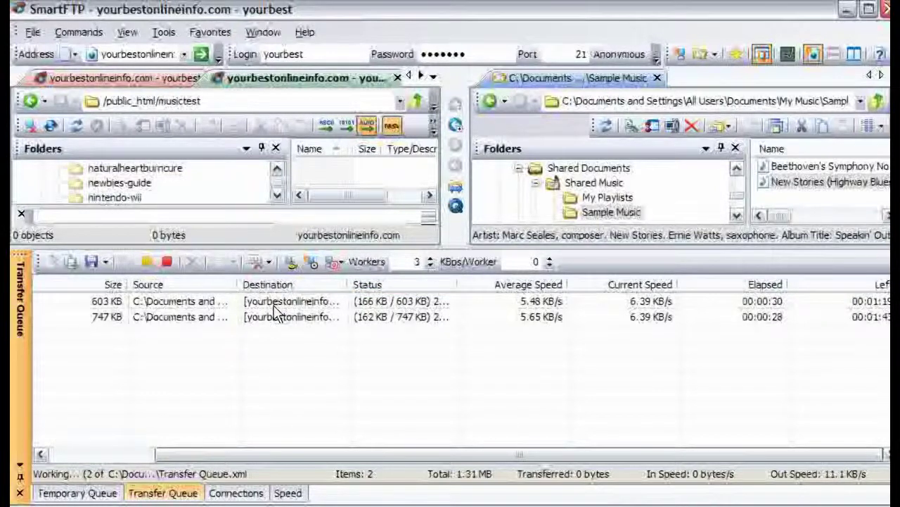
left_click_drag(336, 453, 131, 444)
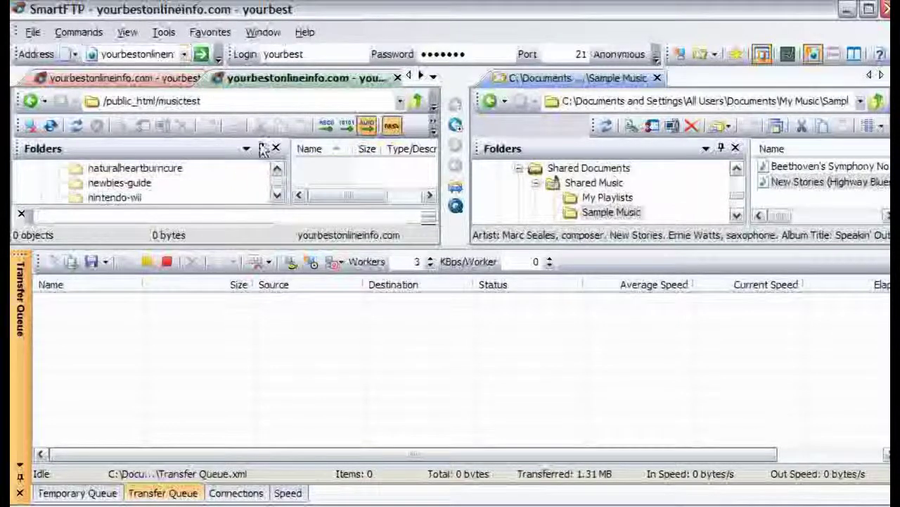
Step: Refresh the musictest listing to show the 603 KB and 747 KB files, and select the Beethoven file
left_click(78, 126)
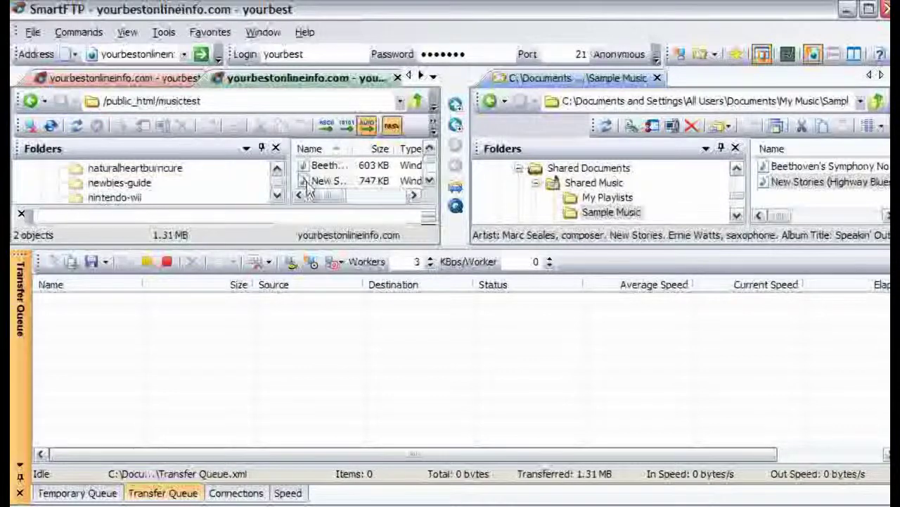
mouse_move(325, 196)
left_mouse_down()
mouse_move(341, 199)
mouse_move(325, 196)
left_mouse_up()
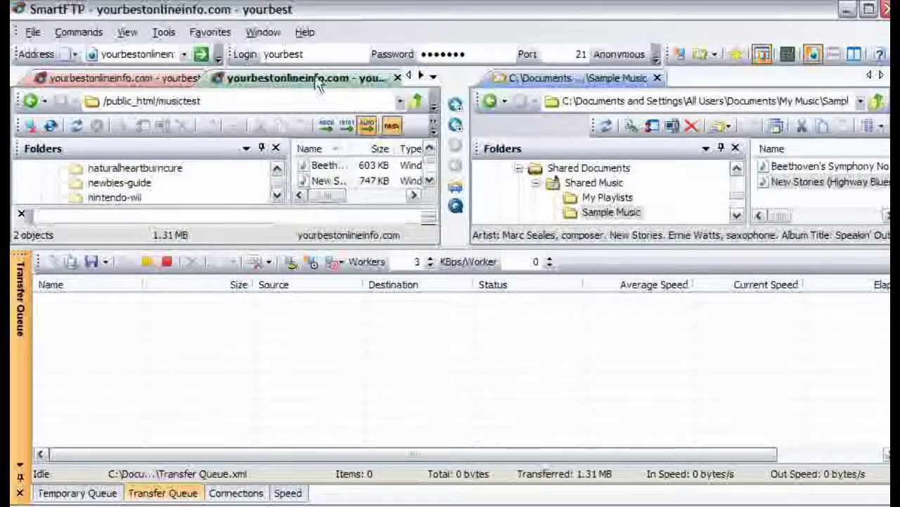
left_click(868, 9)
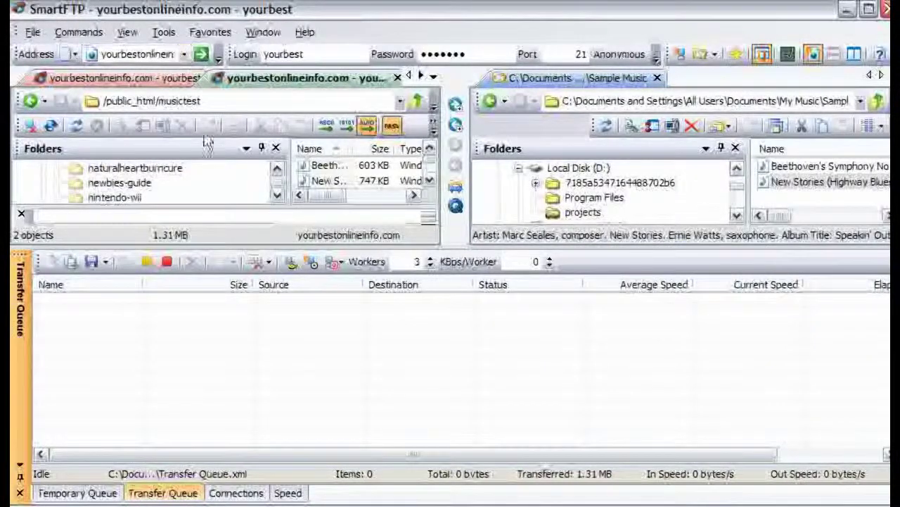
left_click_drag(330, 199, 288, 199)
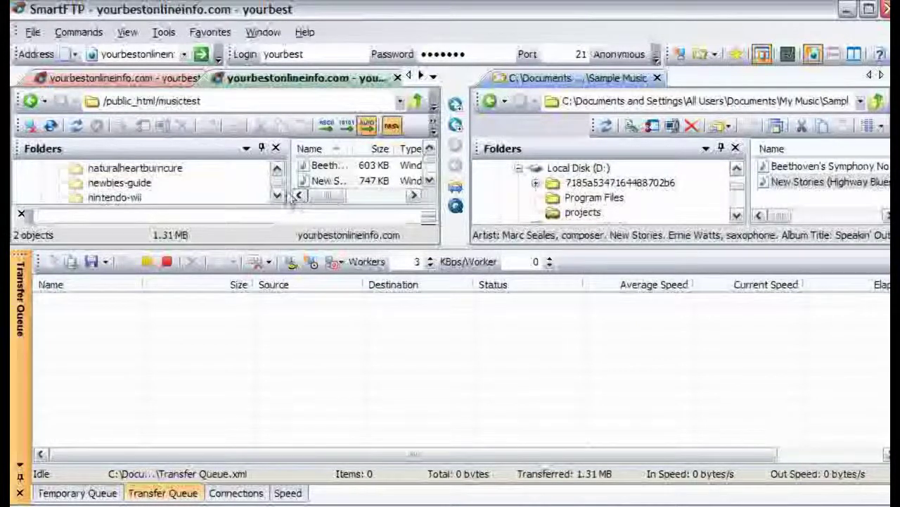
left_click(320, 168)
Step: Rename the Beethoven file in /public_html/musictest to b.wma from its context menu
right_click(320, 173)
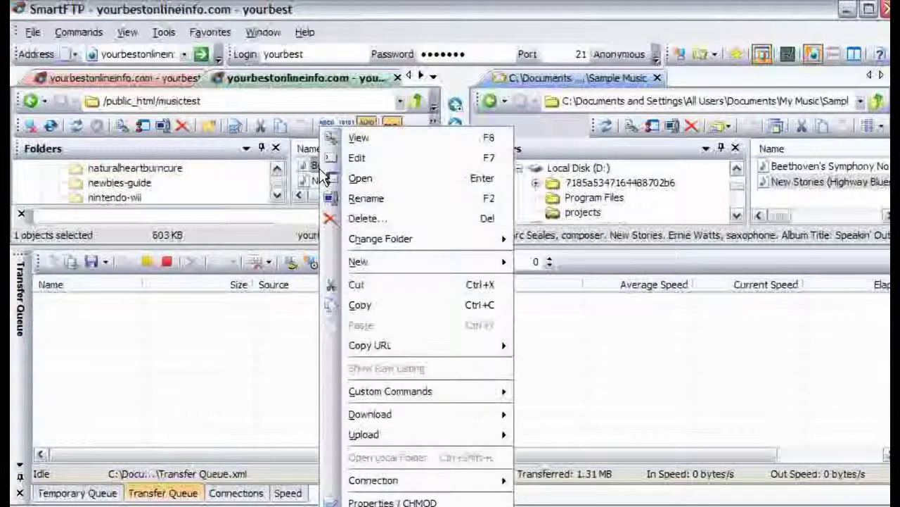
mouse_move(410, 250)
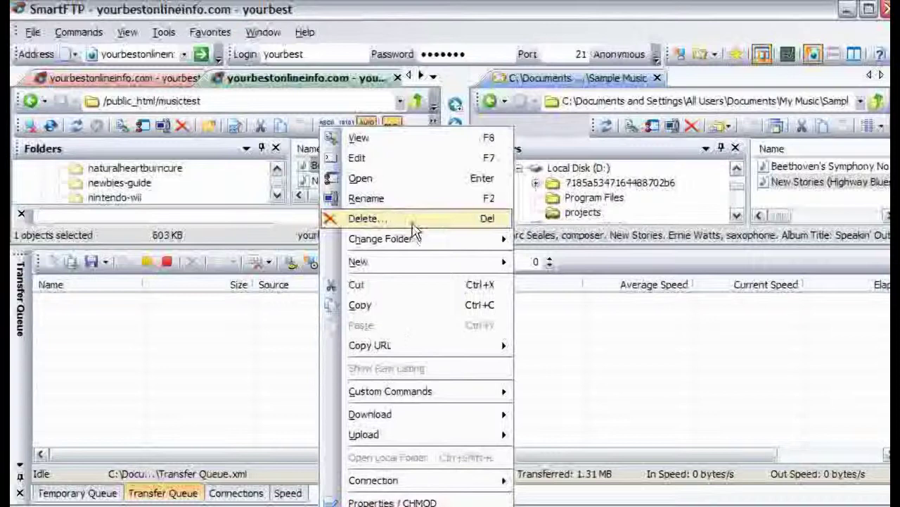
left_click(410, 197)
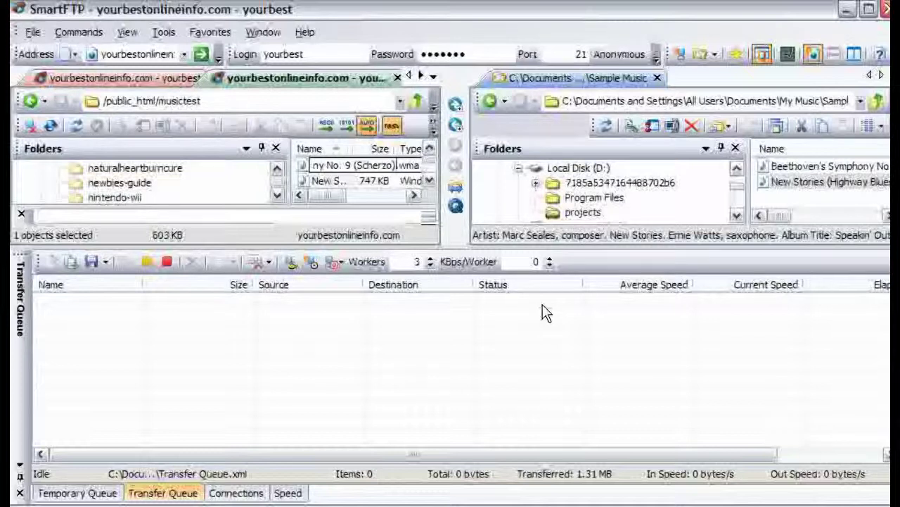
key("BackSpace")
key("BackSpace")
key("BackSpace")
key("BackSpace")
key("BackSpace")
key("BackSpace")
key("BackSpace")
key("BackSpace")
key("BackSpace")
key("BackSpace")
key("BackSpace")
key("BackSpace")
key("BackSpace")
key("BackSpace")
key("BackSpace")
key("BackSpace")
key("BackSpace")
key("BackSpace")
key("BackSpace")
key("BackSpace")
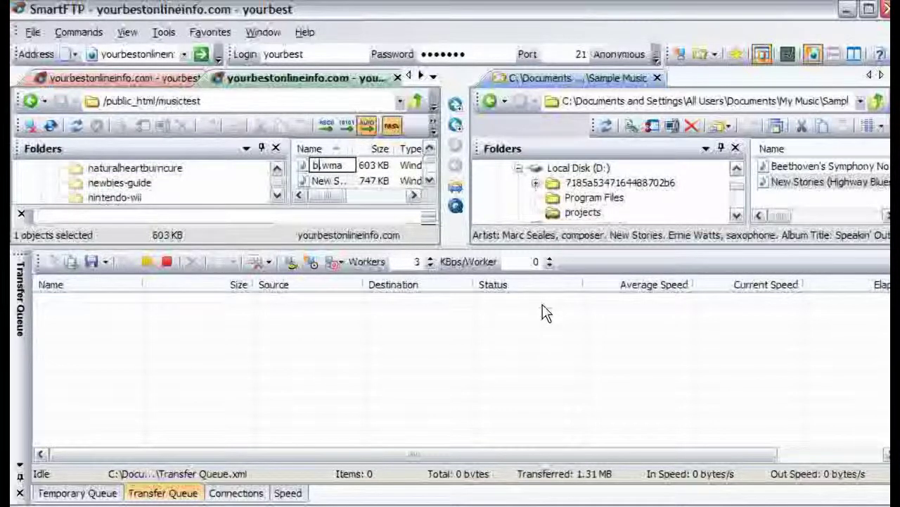
key("Return")
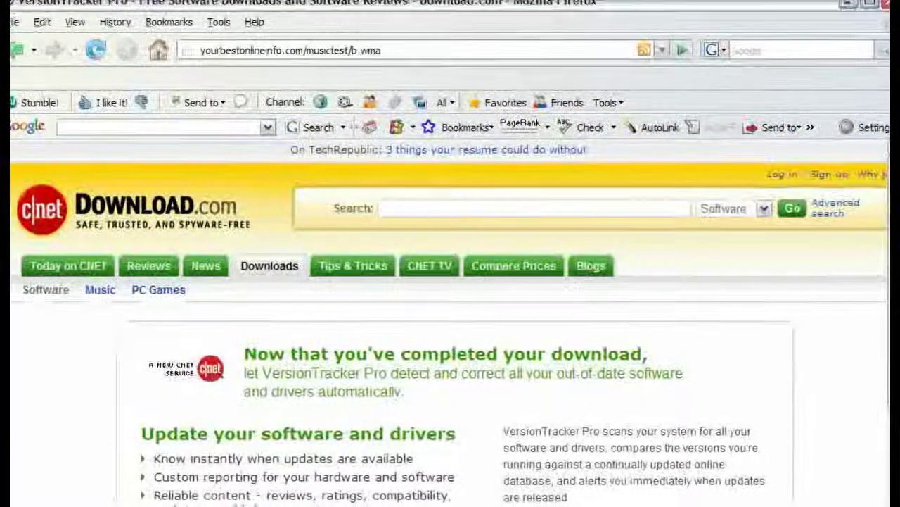
Step: Load yourbestonlineinfo.com/musictest/b.wma in Firefox and open it with Windows Media Player
left_click(434, 53)
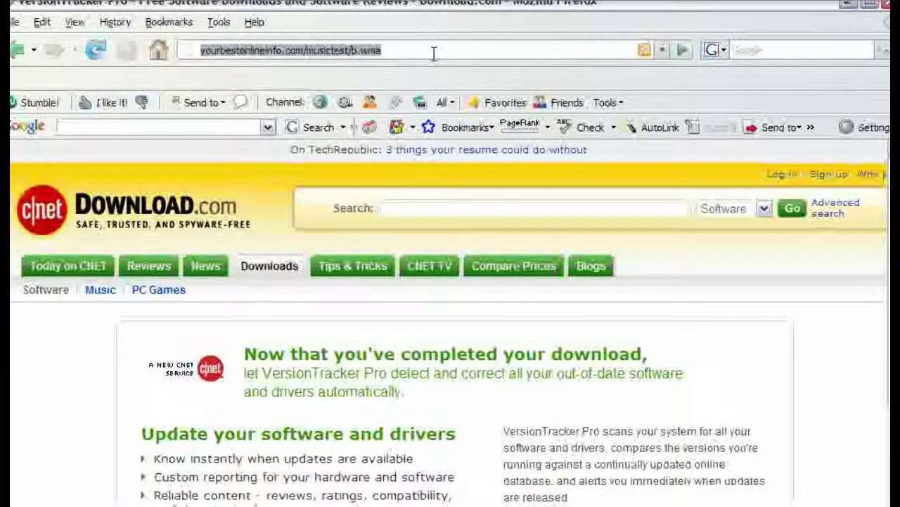
key("Return")
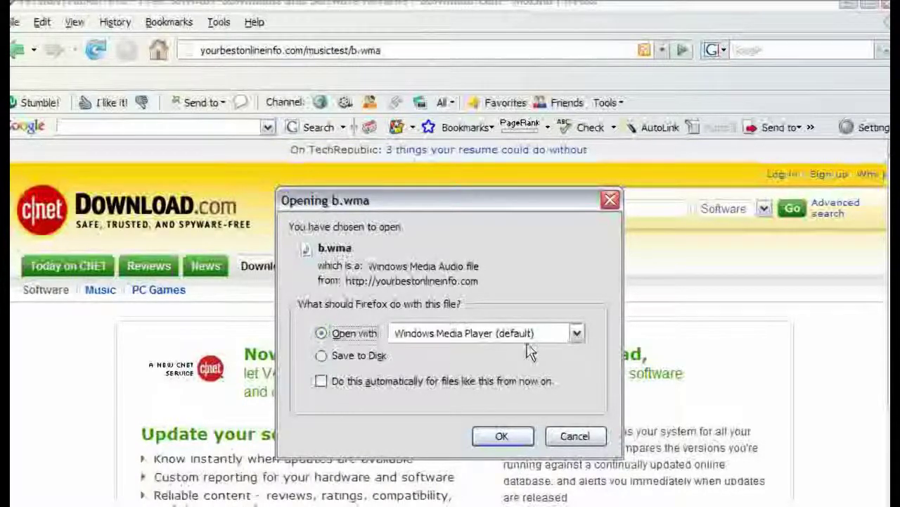
left_click(505, 437)
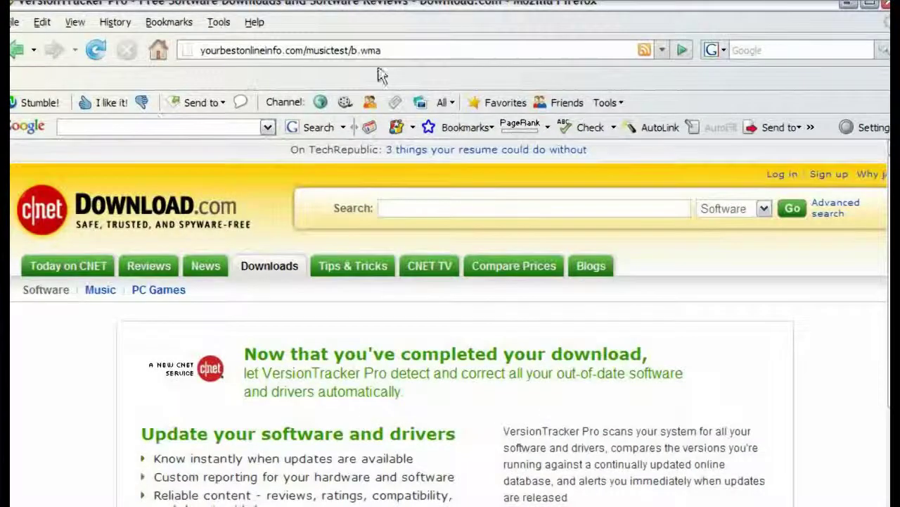
Step: Reload the b.wma address and save the file to disk under its own name
left_click(416, 50)
key("Return")
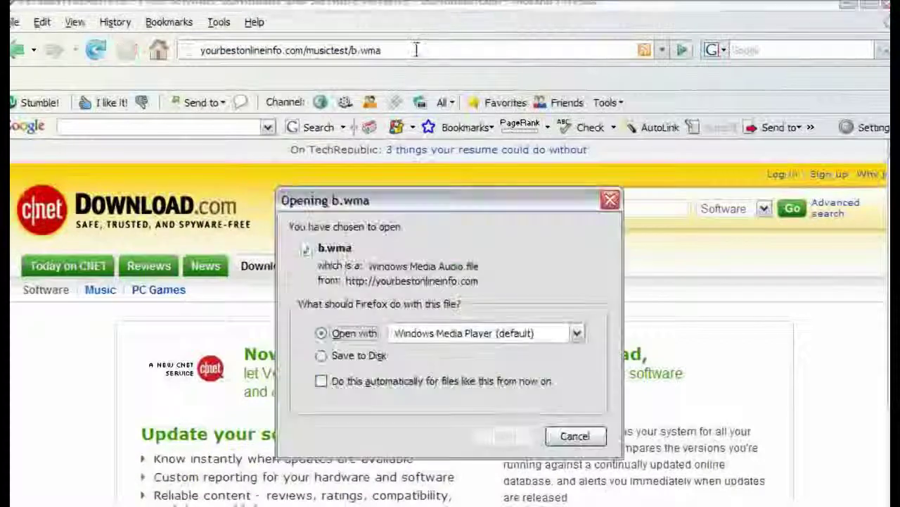
left_click(321, 355)
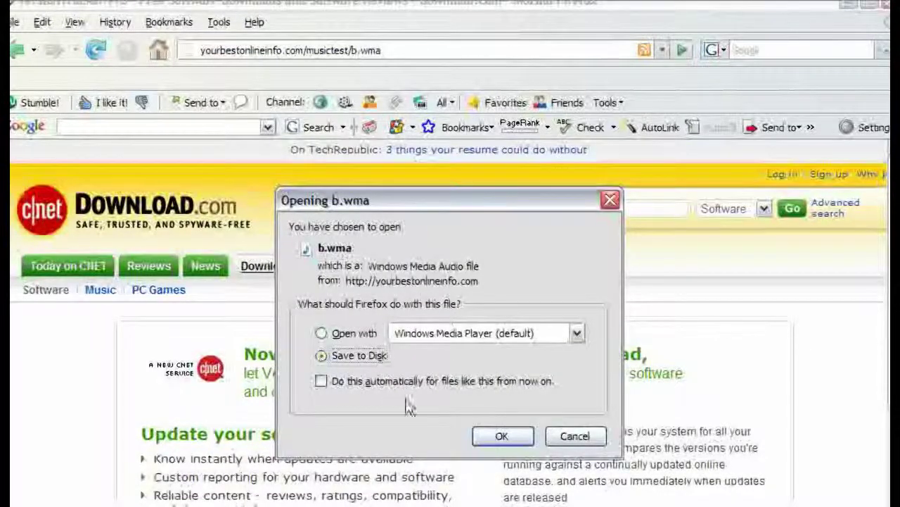
left_click(503, 436)
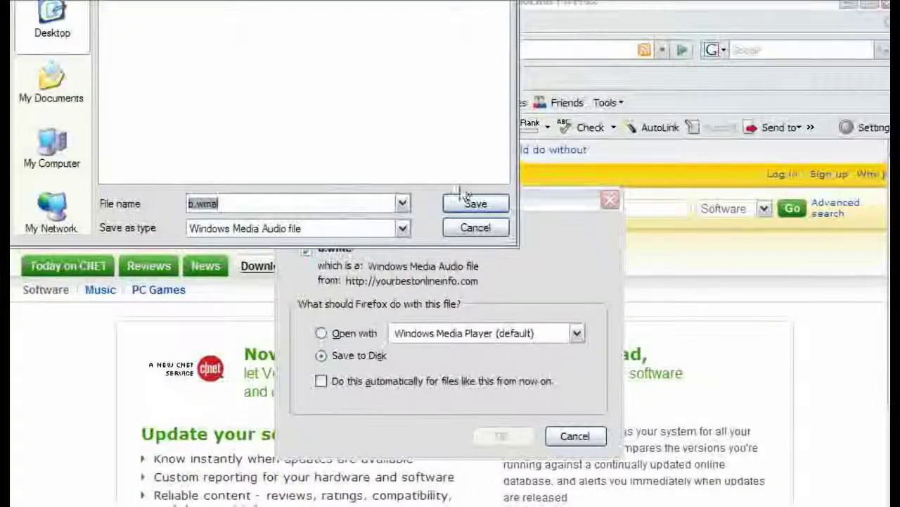
left_click(475, 204)
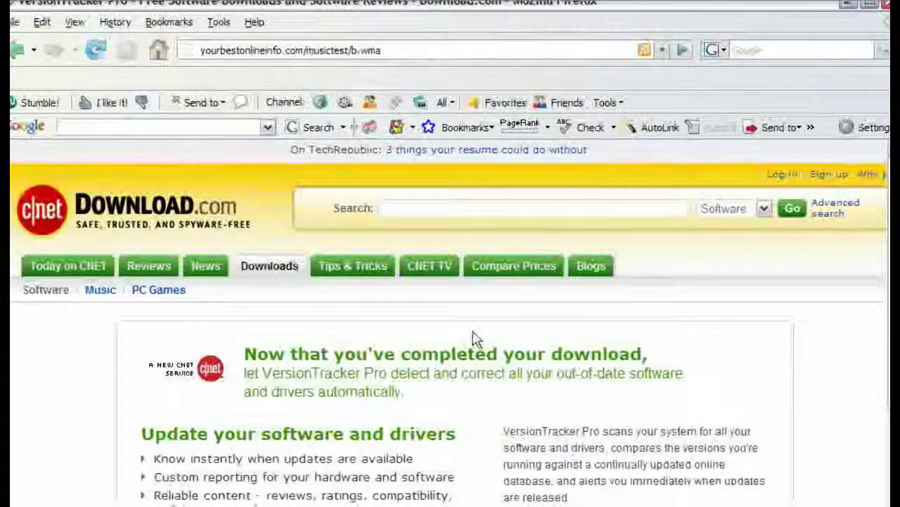